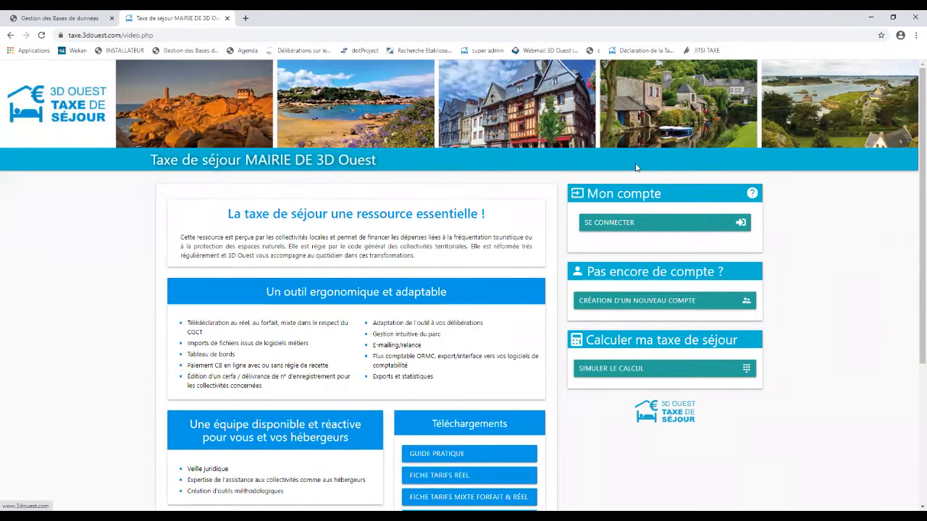
Step: Go to the login page, enter the account's e-mail address and sign in to the extranet
{"action": "left_click", "coordinate": [618, 226]}
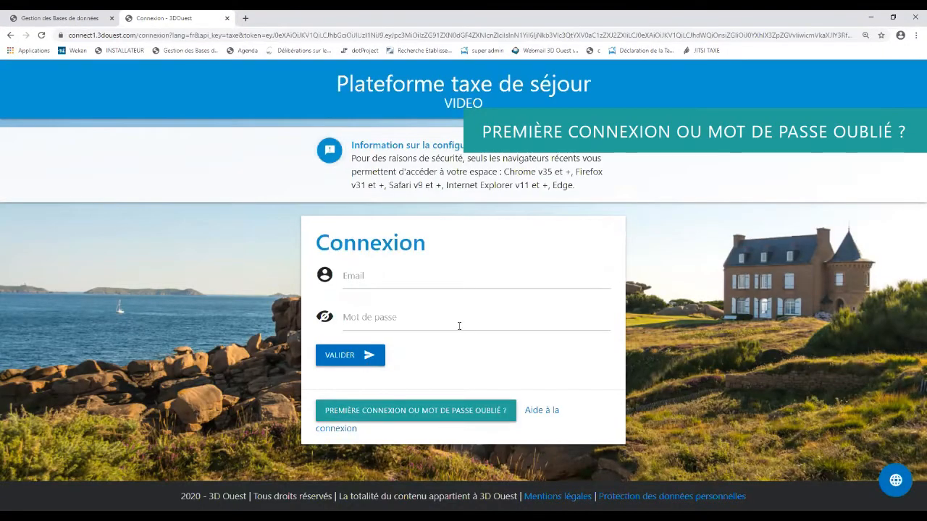
{"action": "left_click", "coordinate": [397, 416]}
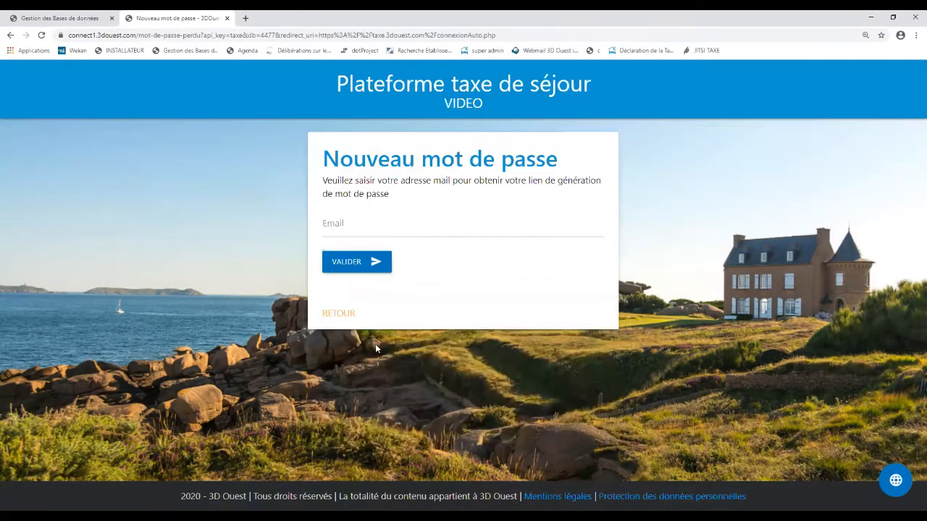
{"action": "left_click", "coordinate": [349, 220]}
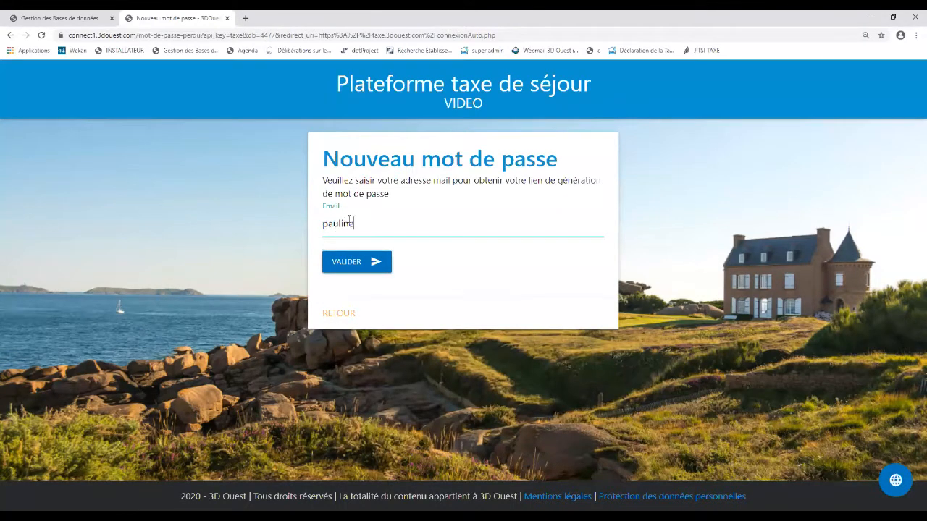
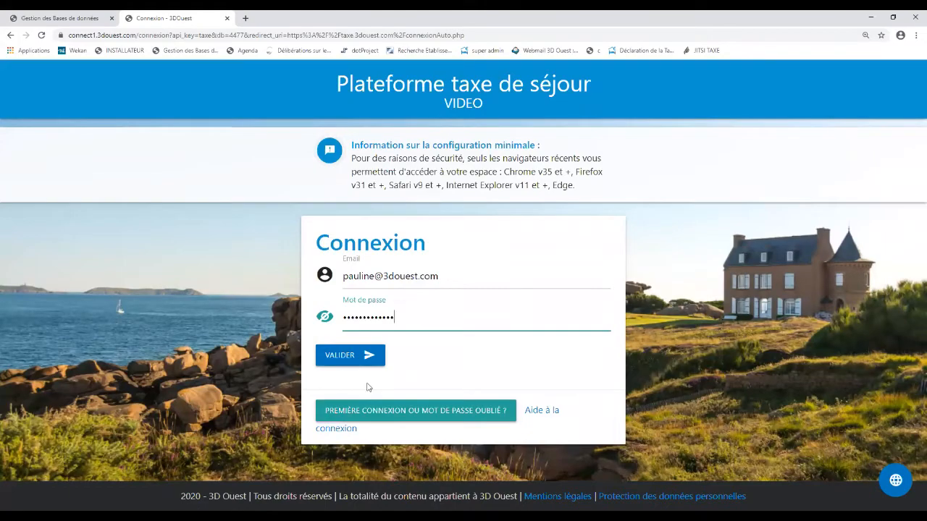
{"action": "left_click", "coordinate": [349, 356]}
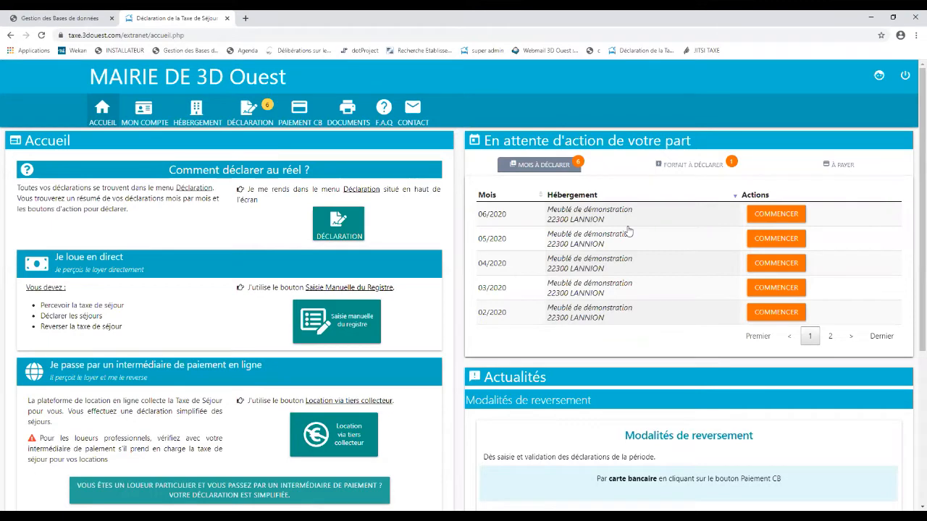
Step: Open the DÉCLARATION list and start a Saisie manuelle du registre entry
{"action": "left_click", "coordinate": [266, 123]}
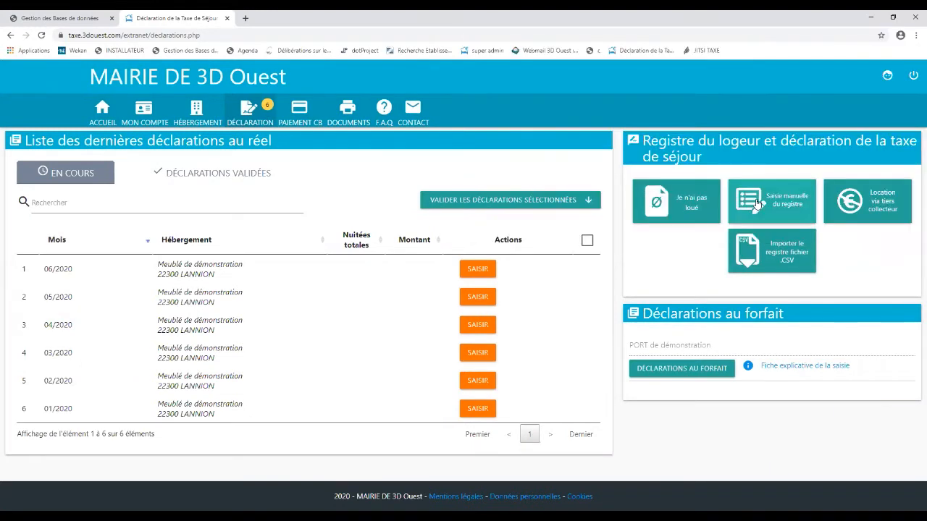
{"action": "left_click", "coordinate": [757, 204]}
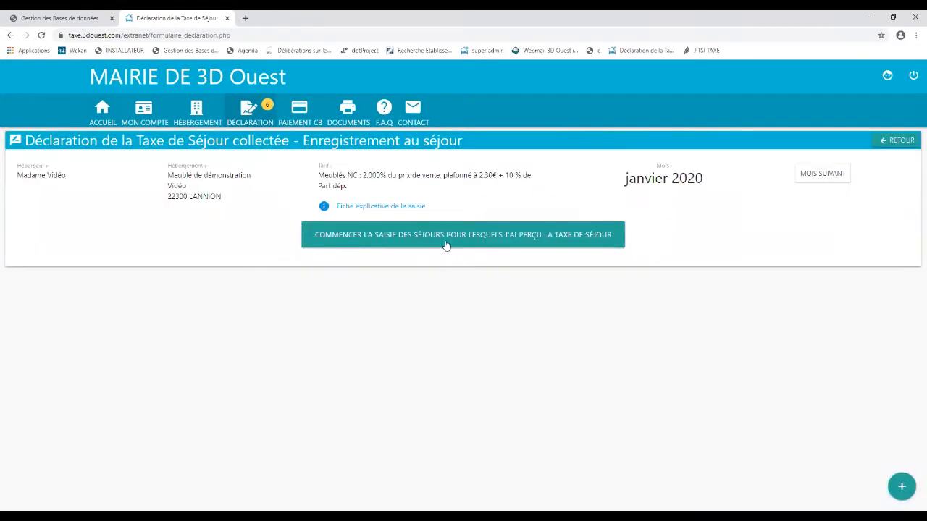
Step: Begin the janvier 2020 entry and set the stay's end date to 17/01/2020
{"action": "left_click", "coordinate": [446, 236]}
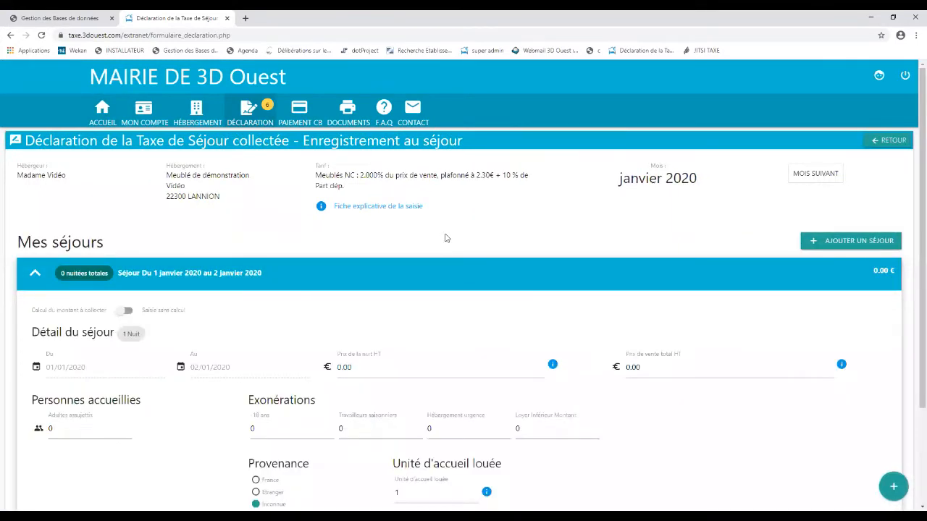
{"action": "scroll", "coordinate": [446, 239], "scroll_direction": "down", "scroll_amount": 2}
{"action": "scroll", "coordinate": [444, 239], "scroll_direction": "down", "scroll_amount": 1}
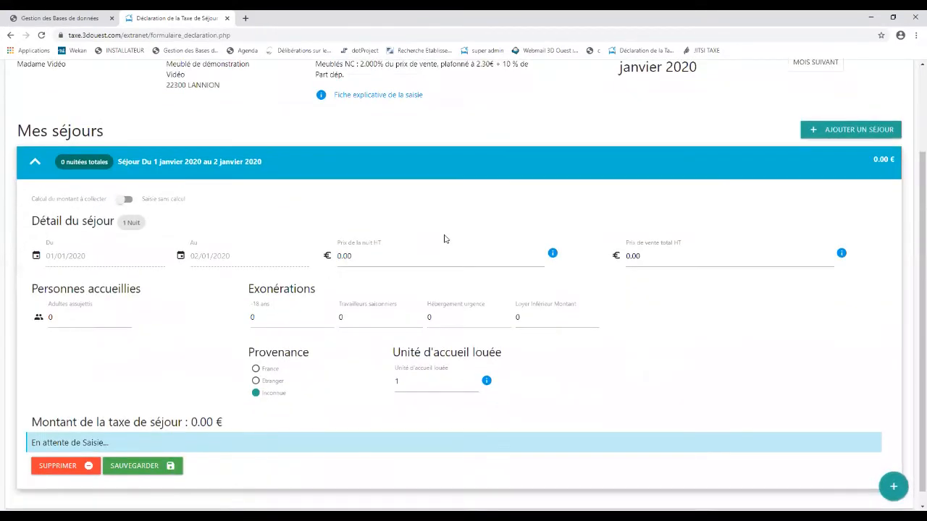
{"action": "left_click", "coordinate": [275, 246]}
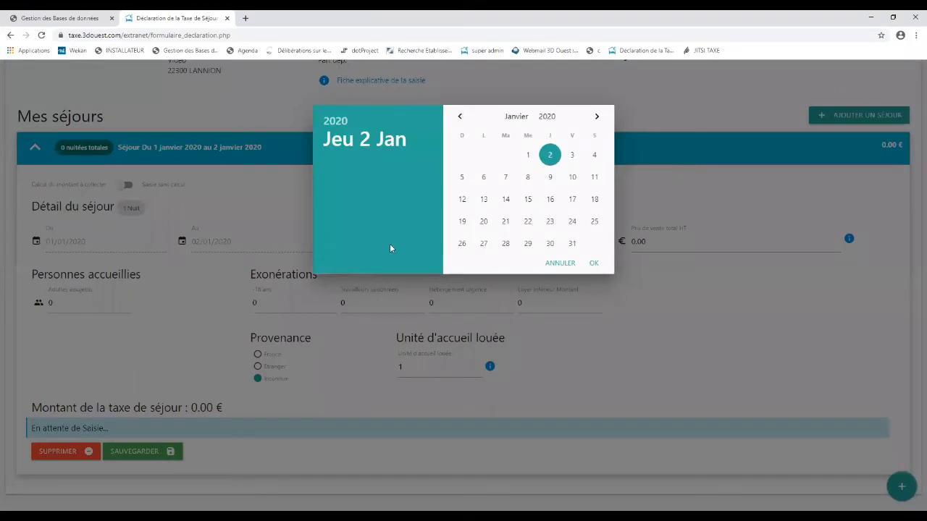
{"action": "left_click", "coordinate": [572, 201]}
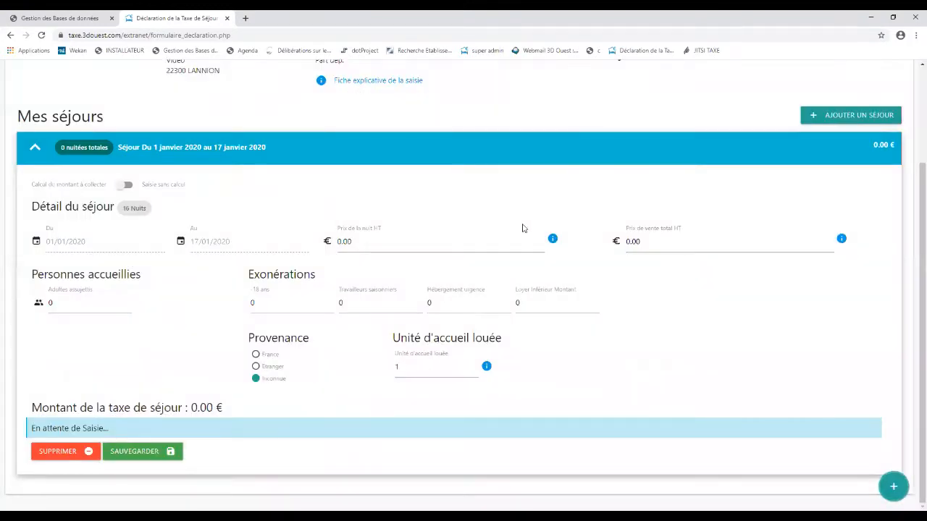
Step: Enter 50 € per night, 2 adults and 2 under-18s, then save the stay
{"action": "left_click", "coordinate": [397, 250]}
{"action": "type", "text": "50"}
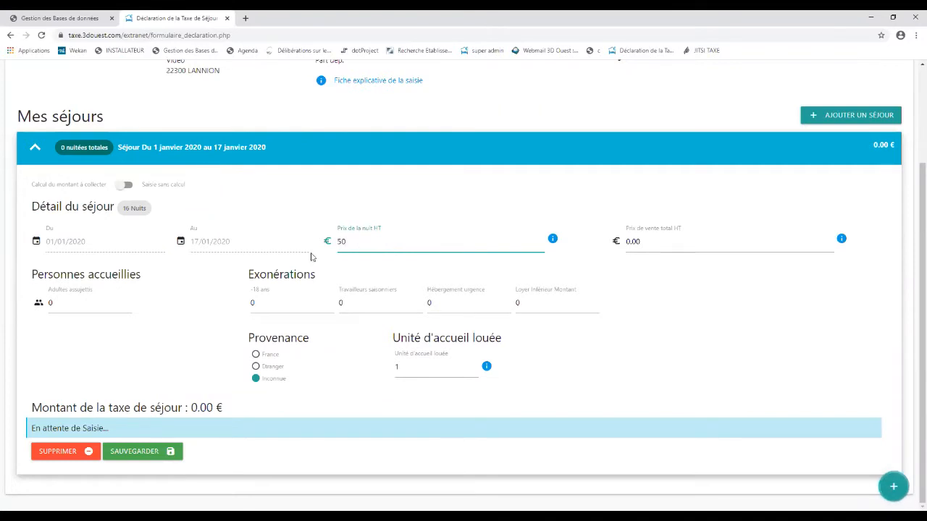
{"action": "left_click", "coordinate": [63, 306]}
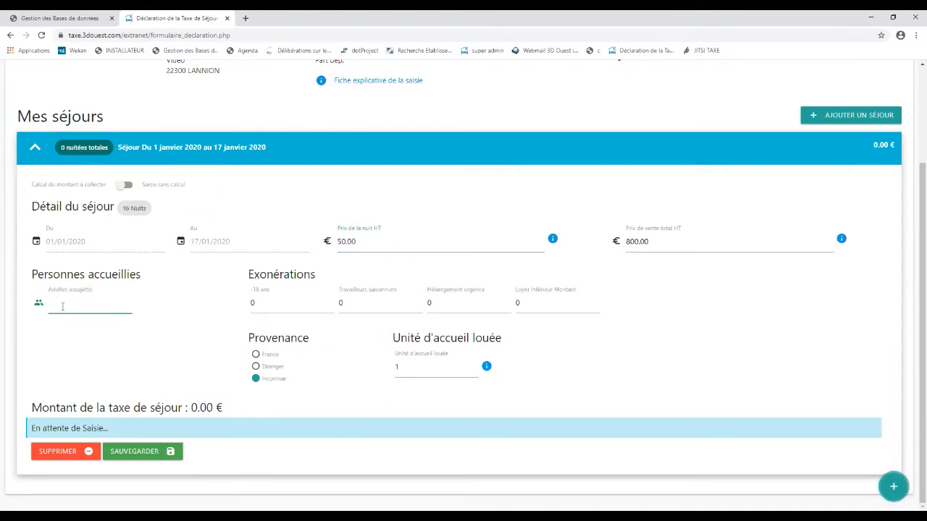
{"action": "type", "text": "2"}
{"action": "left_click", "coordinate": [259, 304]}
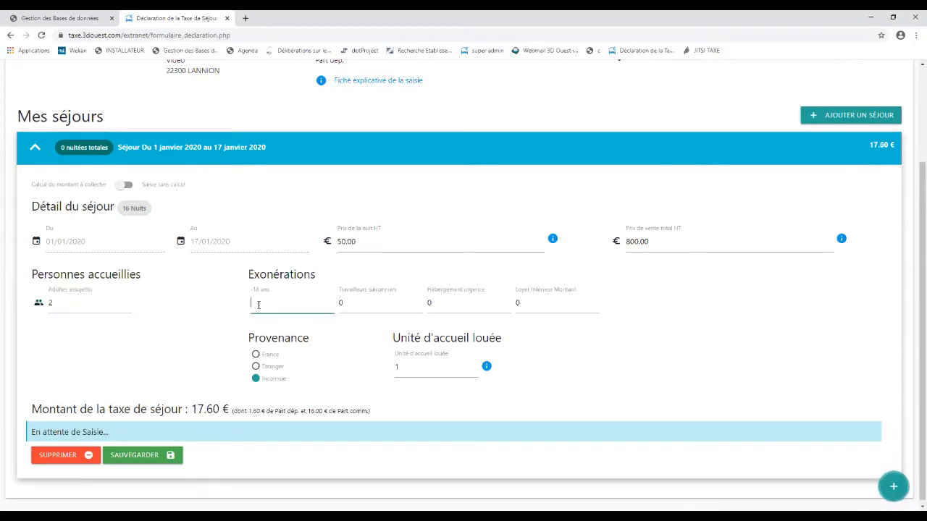
{"action": "type", "text": "2"}
{"action": "left_click", "coordinate": [186, 337]}
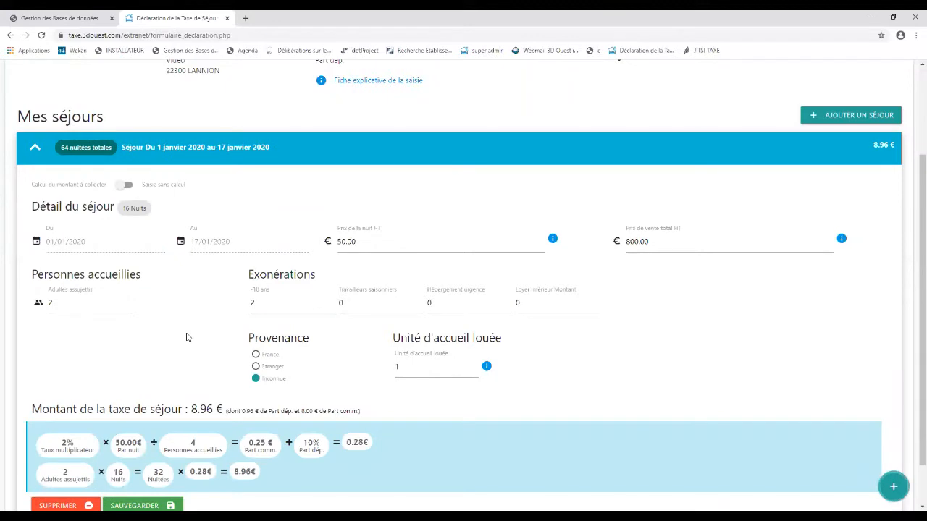
{"action": "scroll", "coordinate": [186, 337], "scroll_direction": "down", "scroll_amount": 1}
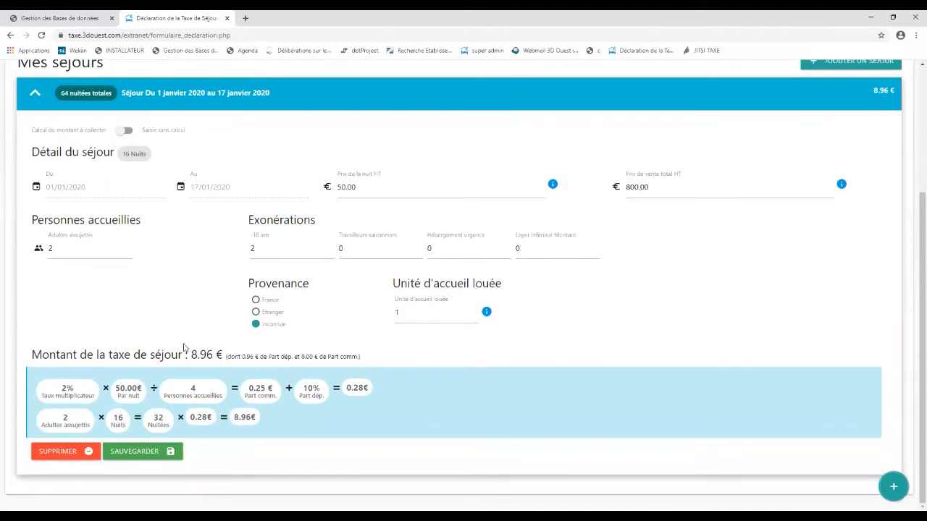
{"action": "left_click", "coordinate": [130, 452]}
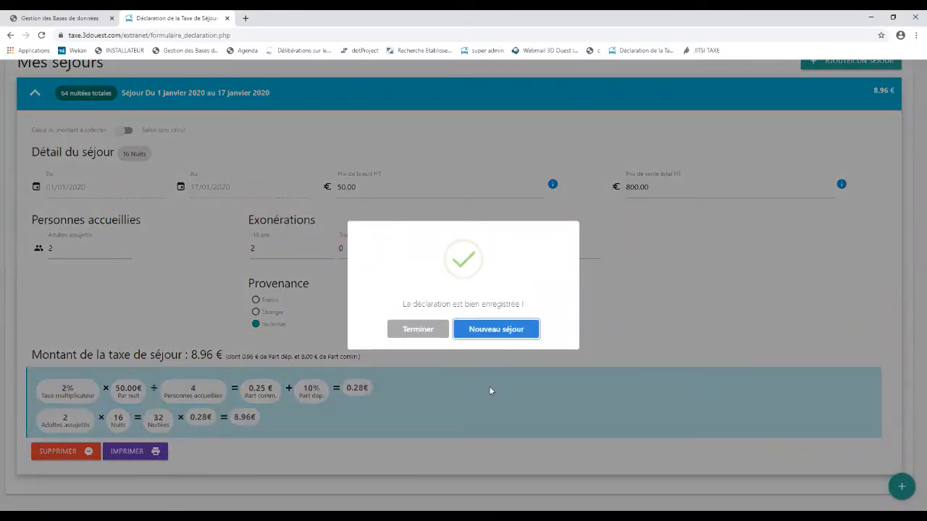
Step: Choose Nouveau séjour in the confirmation dialog to start another stay
{"action": "left_click", "coordinate": [480, 331]}
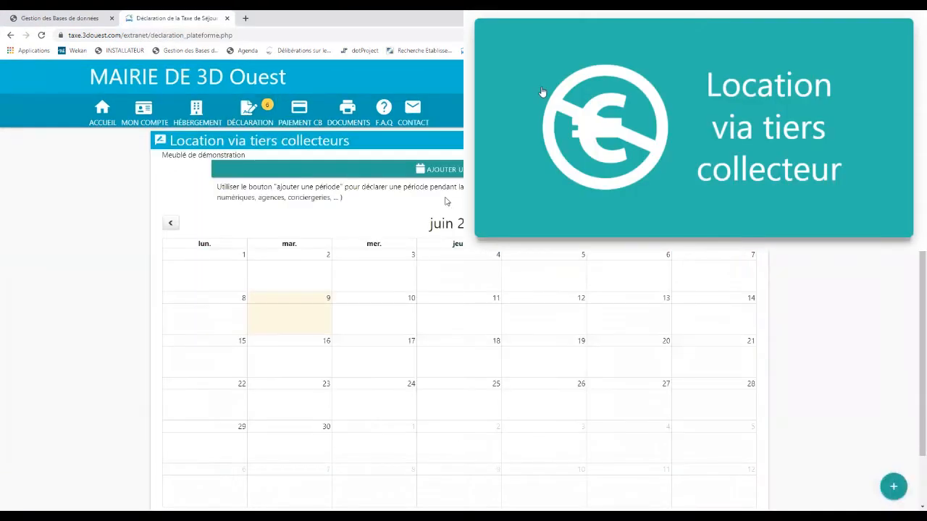
Step: Add and save an AirBnB collector period from 01/03/2020 to 30/06/2020
{"action": "left_click", "coordinate": [440, 169]}
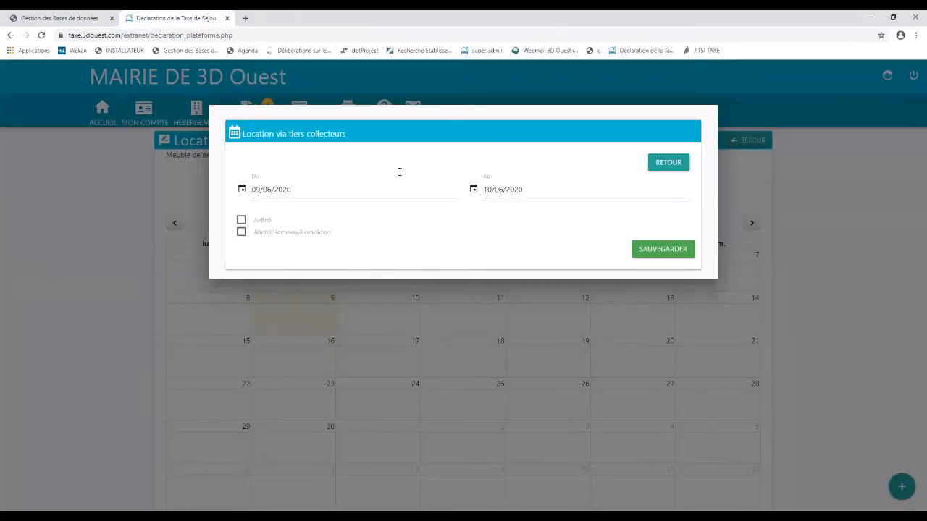
{"action": "left_click", "coordinate": [310, 194]}
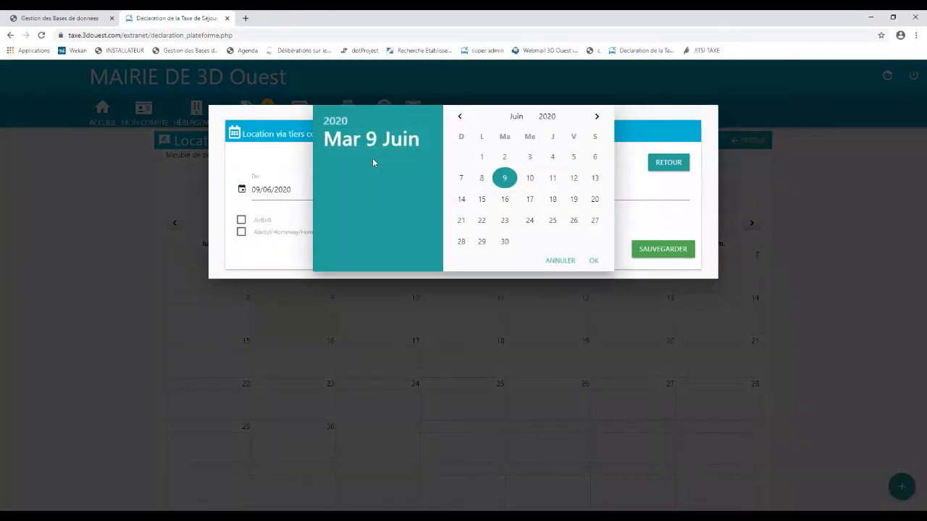
{"action": "left_click", "coordinate": [460, 116]}
{"action": "left_click", "coordinate": [460, 116]}
{"action": "left_click", "coordinate": [461, 116]}
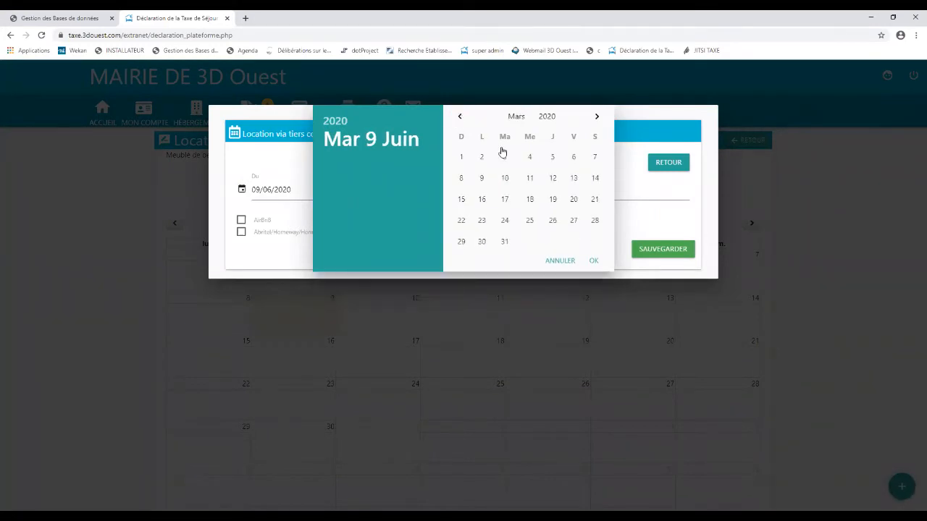
{"action": "left_click", "coordinate": [461, 156]}
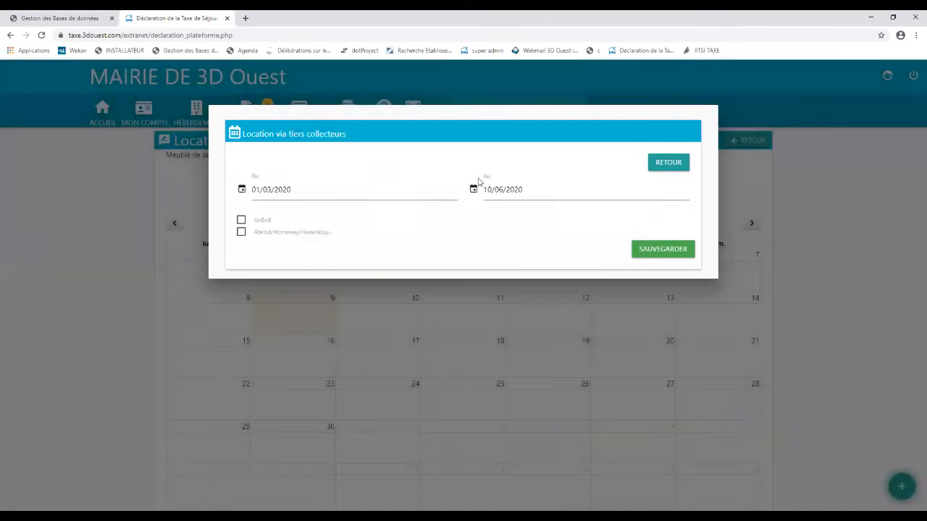
{"action": "left_click", "coordinate": [524, 191]}
{"action": "left_click", "coordinate": [506, 242]}
{"action": "left_click", "coordinate": [241, 221]}
{"action": "left_click", "coordinate": [650, 251]}
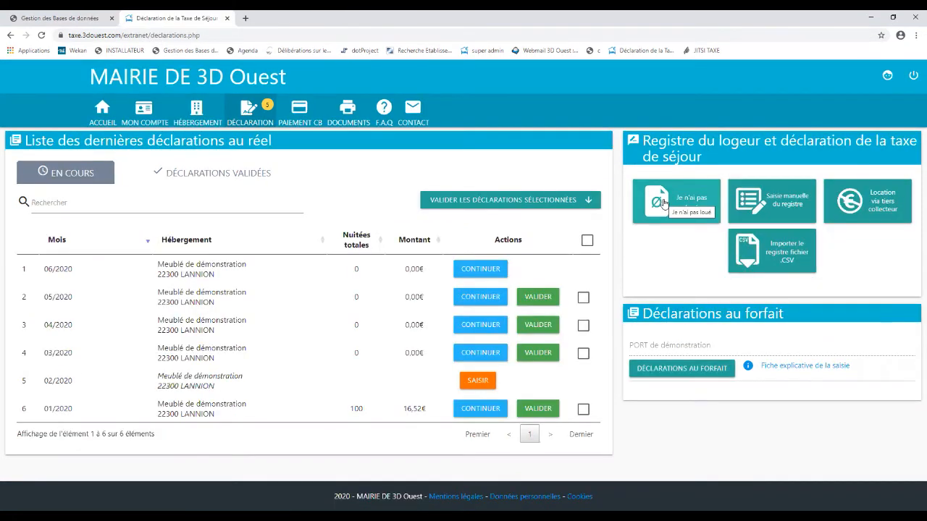
Step: Record a 'Je n'ai pas loué' period from 01/05/2020 to 31/05/2020 and save it
{"action": "left_click", "coordinate": [663, 203]}
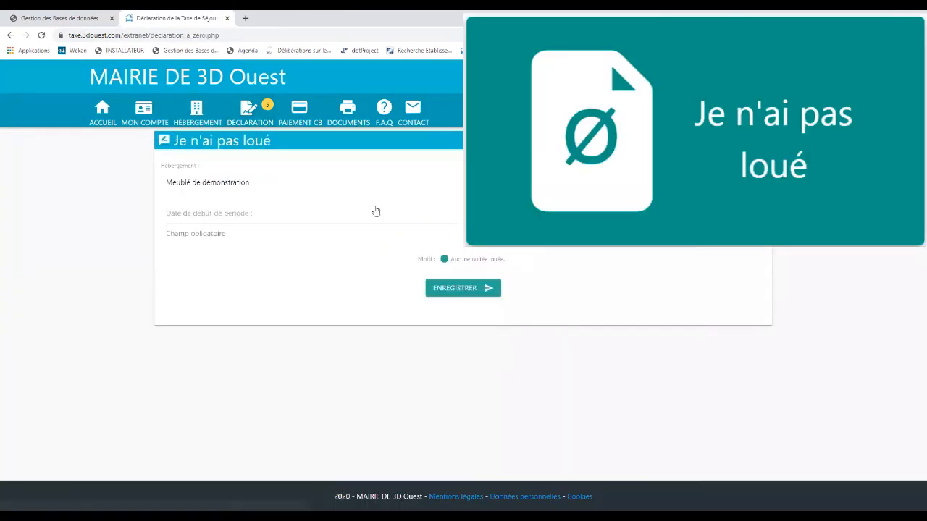
{"action": "left_click", "coordinate": [262, 218]}
{"action": "left_click", "coordinate": [459, 117]}
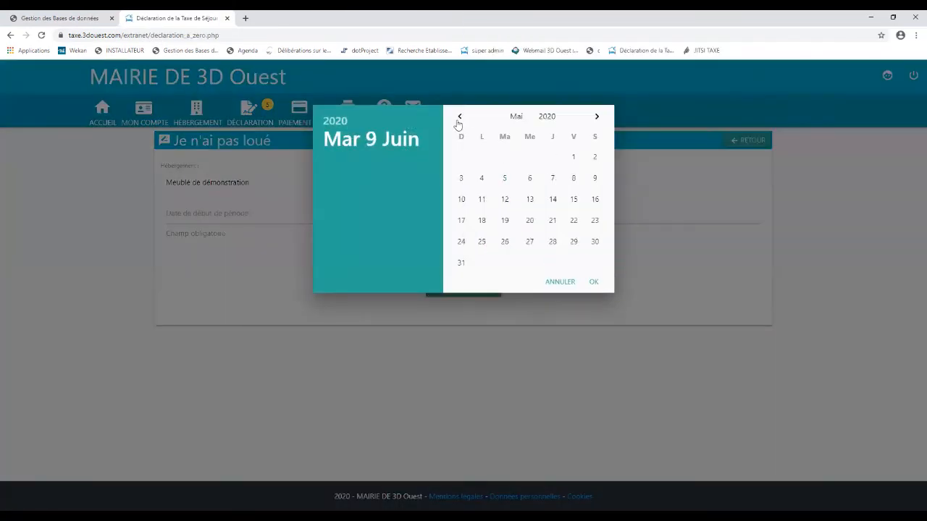
{"action": "left_click", "coordinate": [573, 157]}
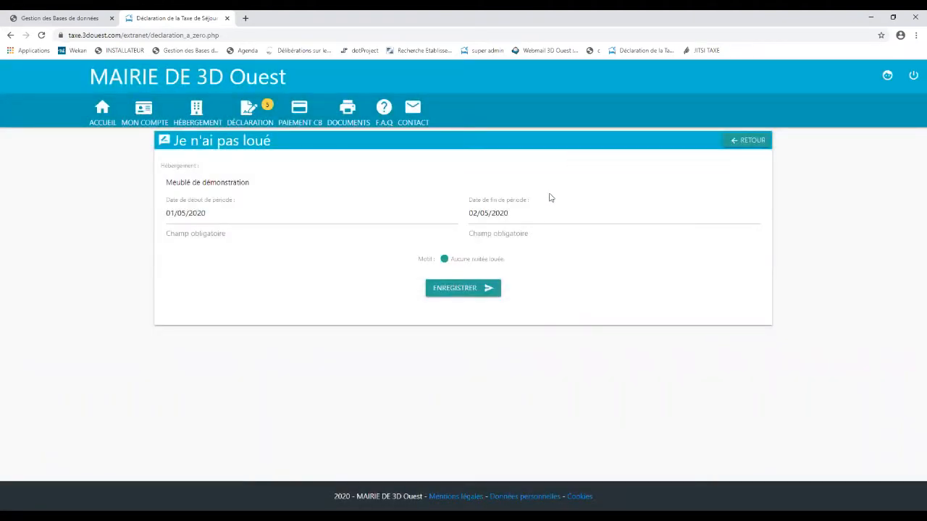
{"action": "left_click", "coordinate": [533, 217]}
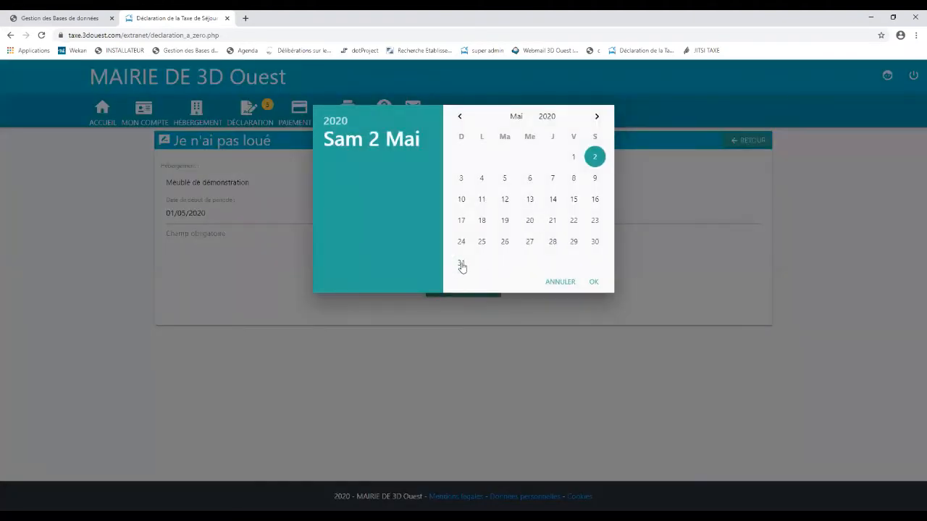
{"action": "left_click", "coordinate": [461, 263]}
{"action": "left_click", "coordinate": [477, 292]}
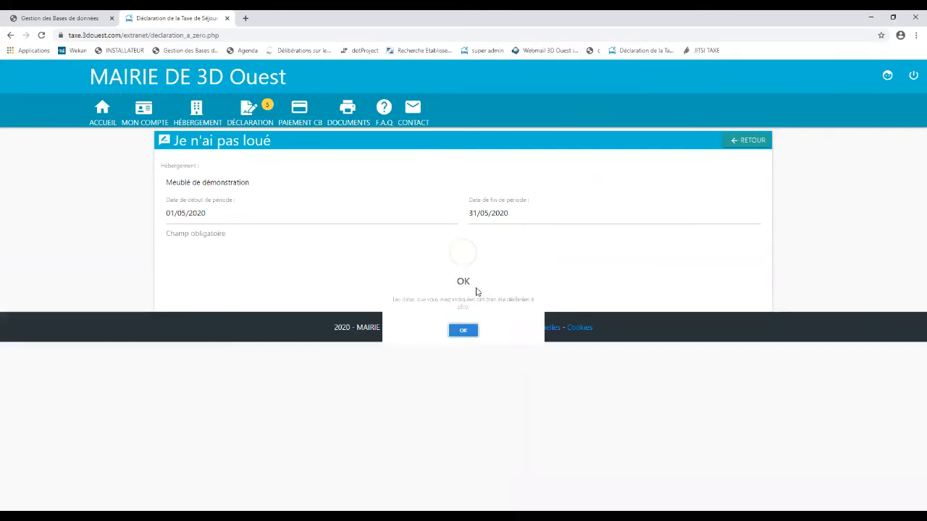
{"action": "left_click", "coordinate": [463, 349]}
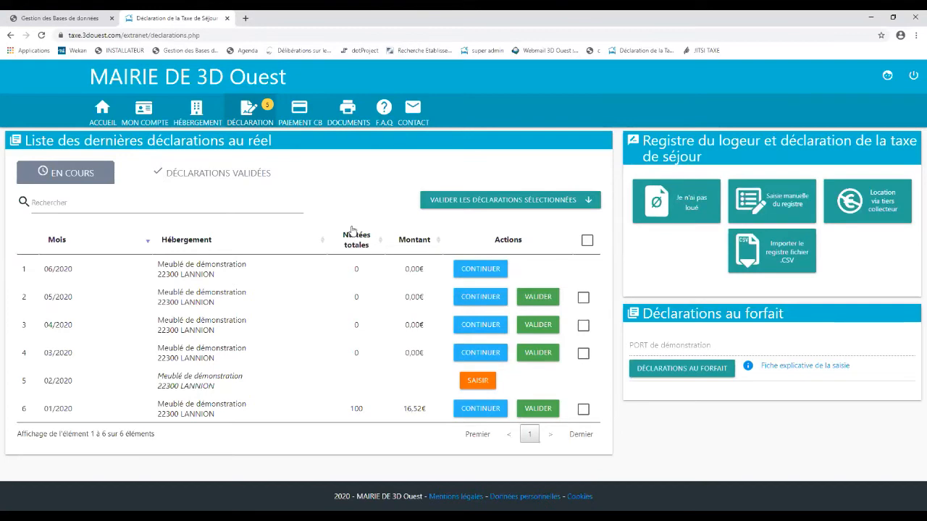
Step: Validate the 05/2020 declaration and confirm it
{"action": "left_click", "coordinate": [537, 297]}
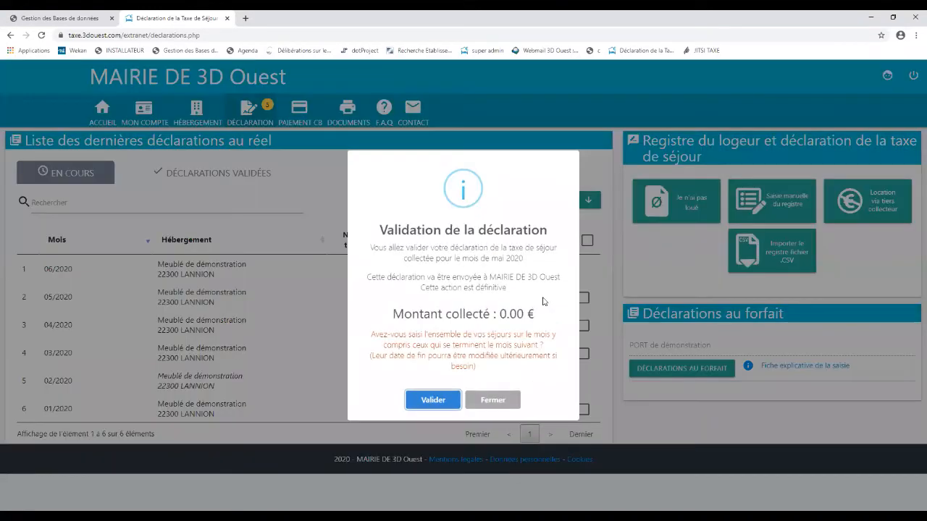
{"action": "left_click", "coordinate": [433, 400]}
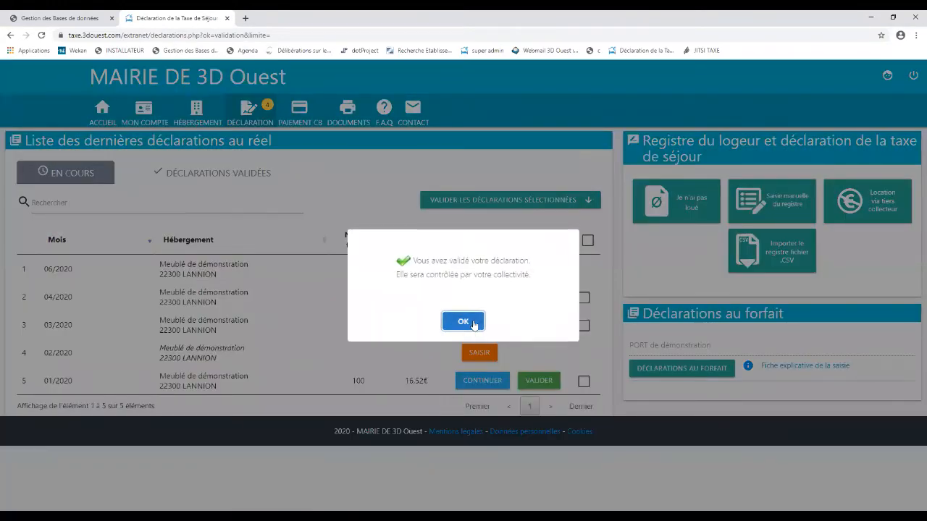
{"action": "left_click", "coordinate": [464, 321]}
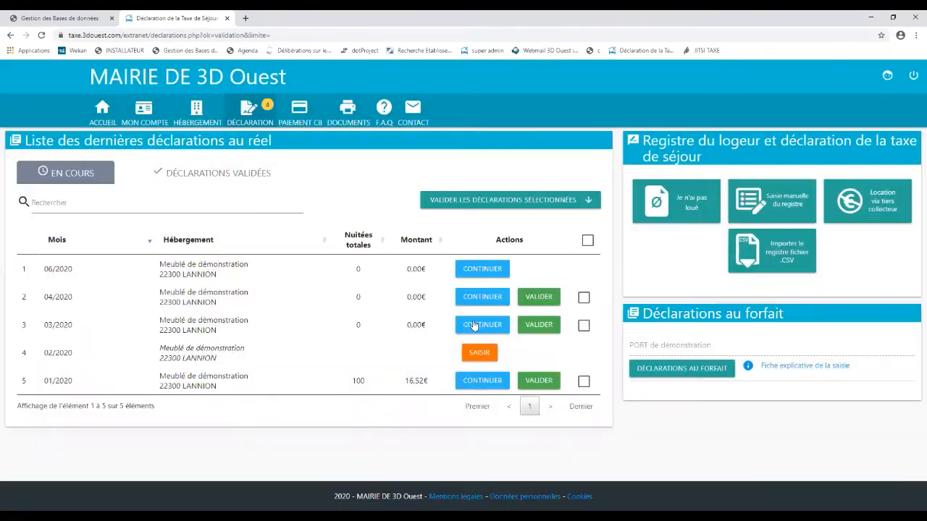
Step: Select all remaining declarations and validate them together
{"action": "left_click", "coordinate": [588, 242]}
{"action": "left_click", "coordinate": [512, 201]}
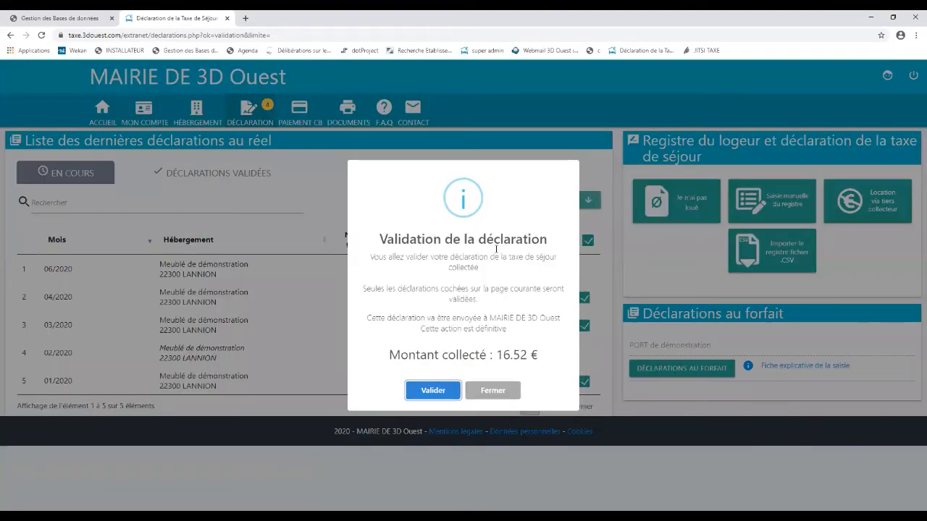
{"action": "left_click", "coordinate": [431, 391]}
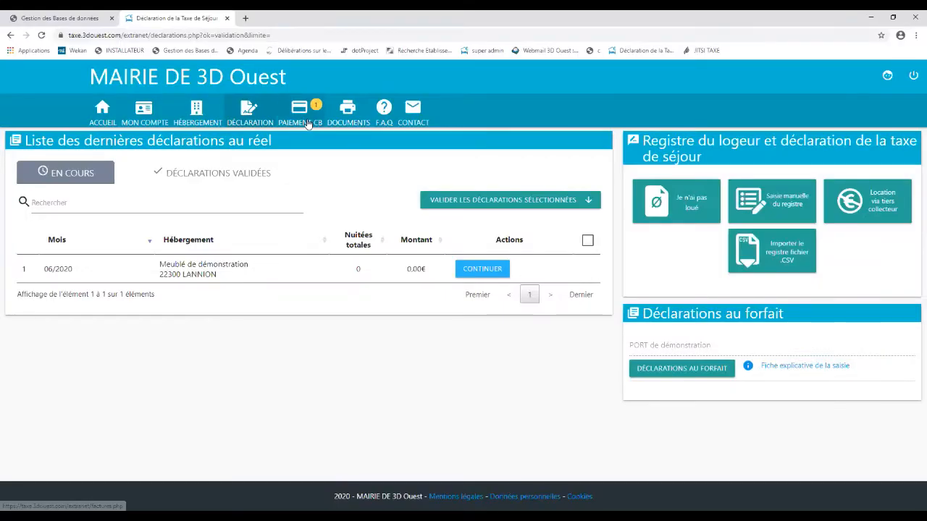
Step: Open PAIEMENT CB to see 35.84 € due for January–March 2020
{"action": "left_click", "coordinate": [308, 122]}
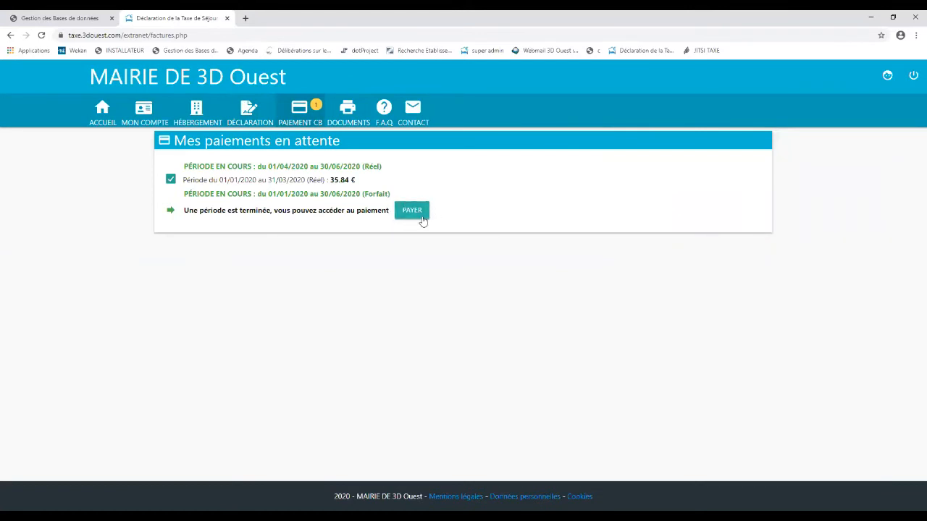
Step: Look over the ACCUEIL home page, then switch to the DOCUMENTS page
{"action": "left_click", "coordinate": [112, 120]}
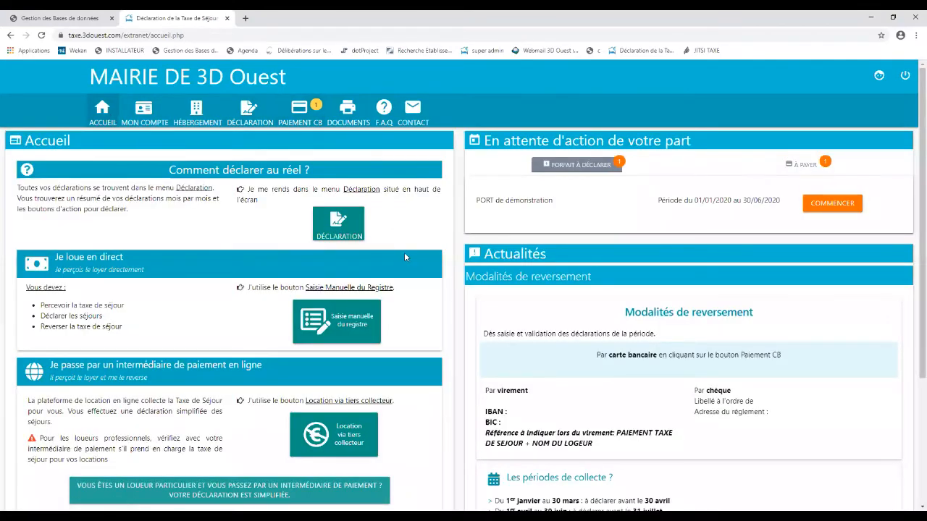
{"action": "scroll", "coordinate": [525, 308], "scroll_direction": "down", "scroll_amount": 2}
{"action": "scroll", "coordinate": [525, 307], "scroll_direction": "up", "scroll_amount": 2}
{"action": "left_click", "coordinate": [348, 122]}
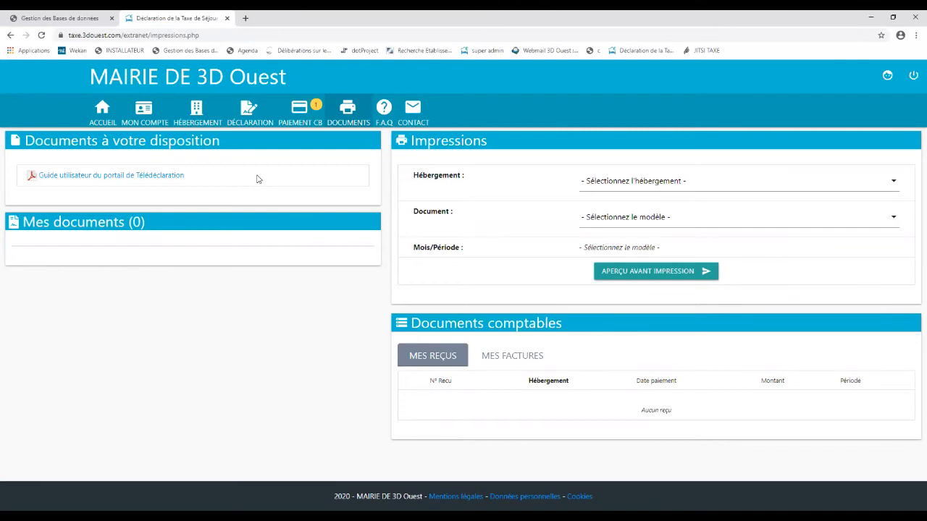
Step: Select Meublé de démonstration, Récapitulatif mensuel and mars 2020 in Impressions, then open MON COMPTE
{"action": "left_click", "coordinate": [612, 188]}
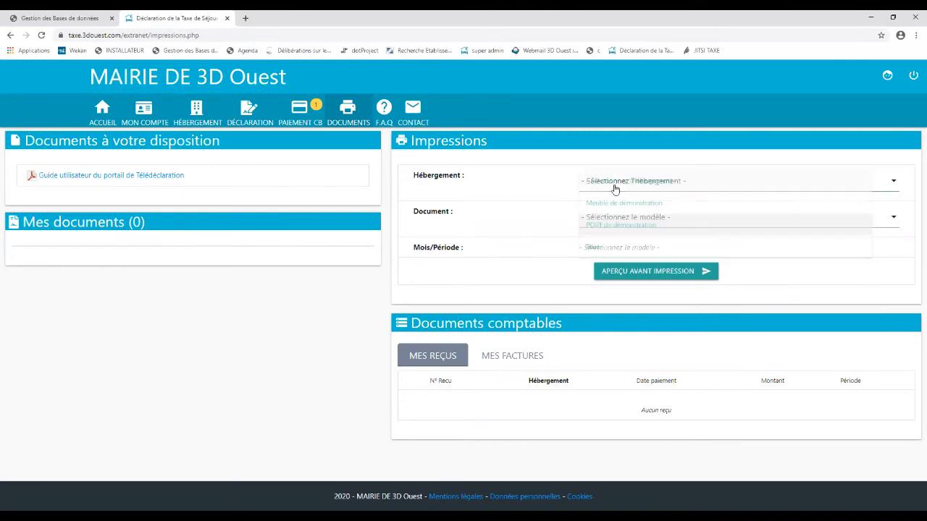
{"action": "left_click", "coordinate": [616, 210]}
{"action": "left_click", "coordinate": [618, 219]}
{"action": "left_click", "coordinate": [606, 245]}
{"action": "left_click", "coordinate": [578, 284]}
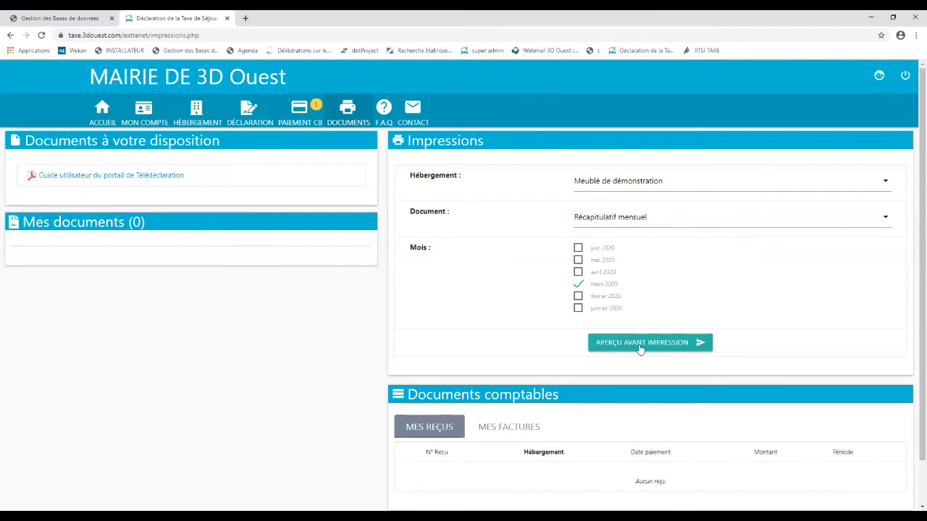
{"action": "left_click", "coordinate": [150, 112]}
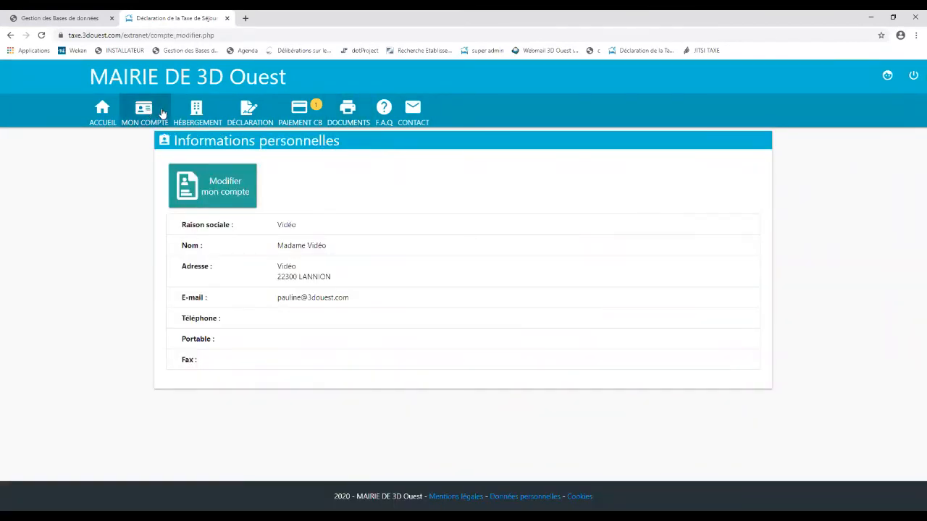
Step: View the accommodations list with Meublé de démonstration and PORT de démonstration, then open the contact page
{"action": "left_click", "coordinate": [197, 111]}
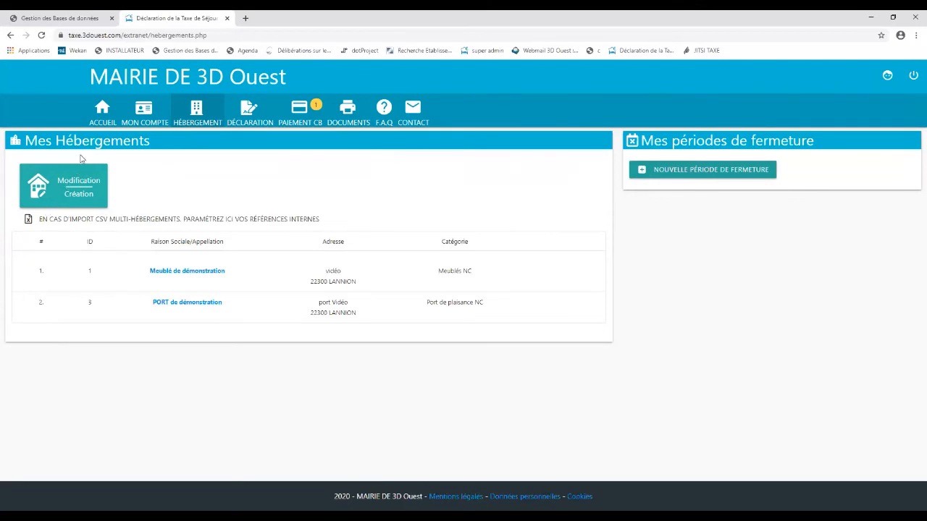
{"action": "left_click", "coordinate": [417, 112]}
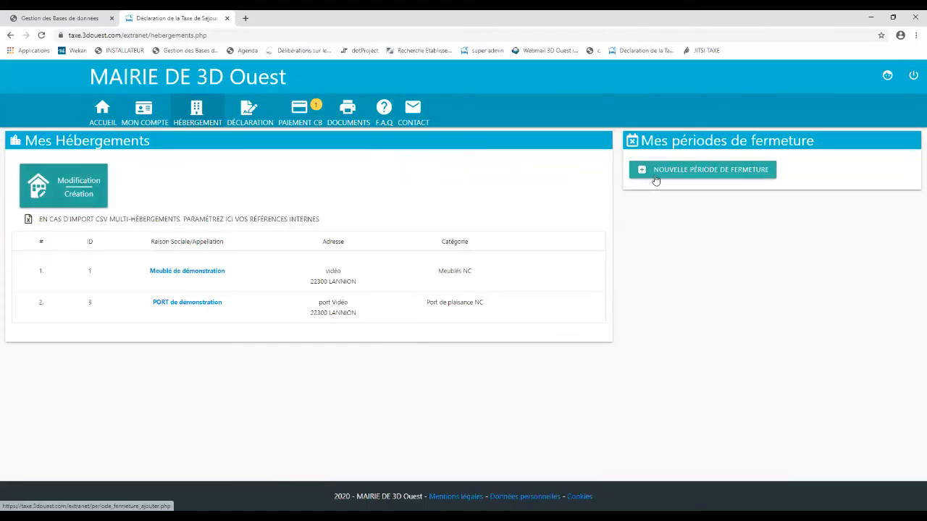
Step: Save a closure period for PORT de démonstration from 01/05/2020 to 31/05/2020, reason 'fermé'
{"action": "left_click", "coordinate": [655, 177]}
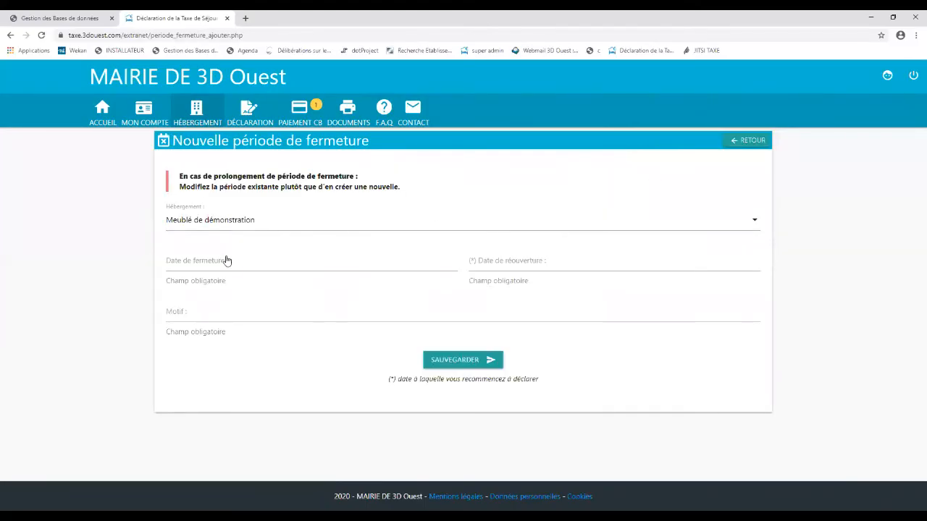
{"action": "left_click", "coordinate": [191, 220]}
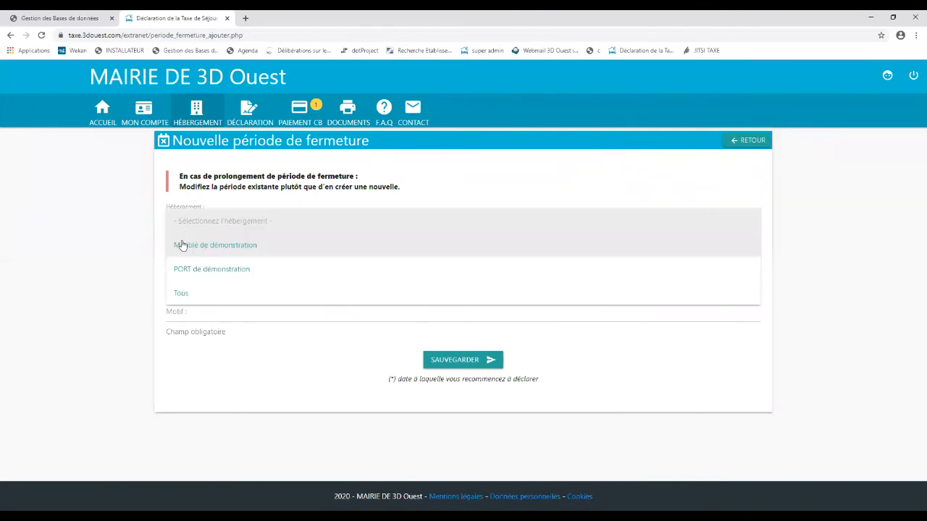
{"action": "left_click", "coordinate": [182, 271]}
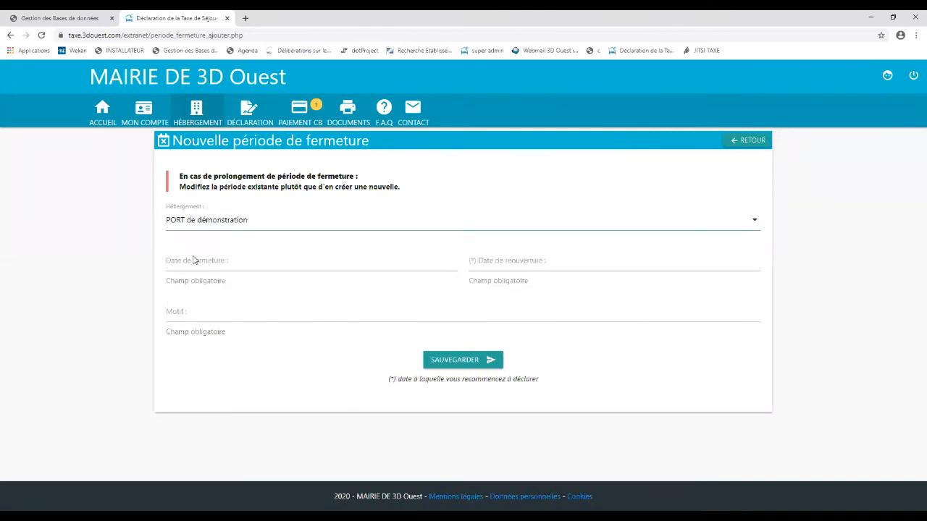
{"action": "left_click", "coordinate": [194, 261]}
{"action": "left_click", "coordinate": [460, 117]}
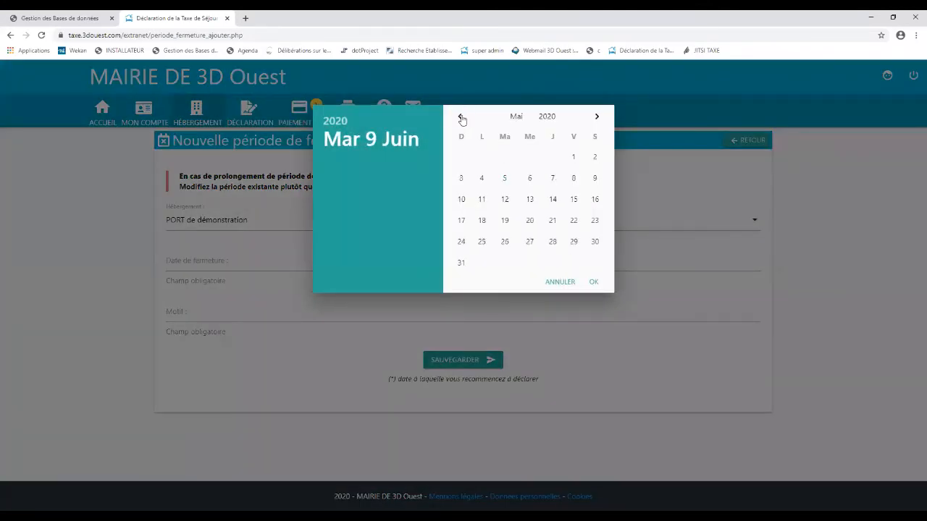
{"action": "left_click", "coordinate": [574, 158]}
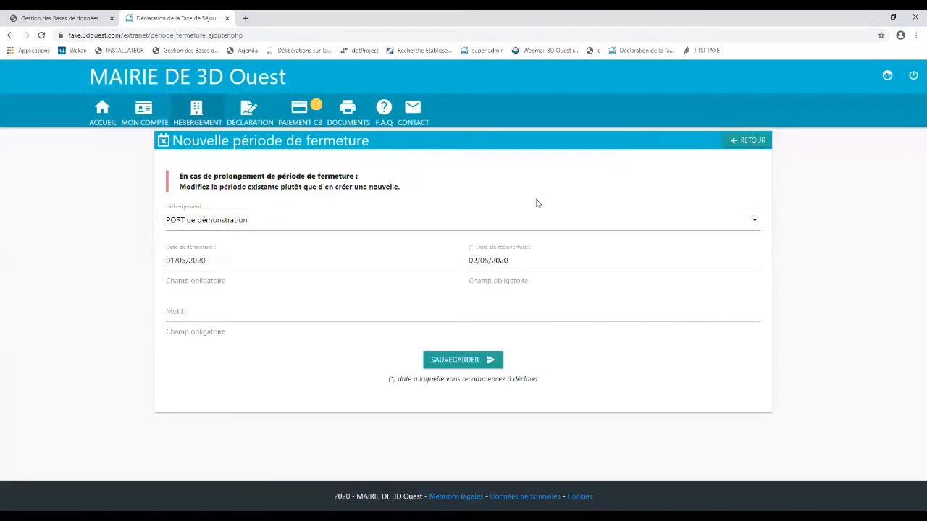
{"action": "left_click", "coordinate": [519, 262]}
{"action": "left_click", "coordinate": [457, 264]}
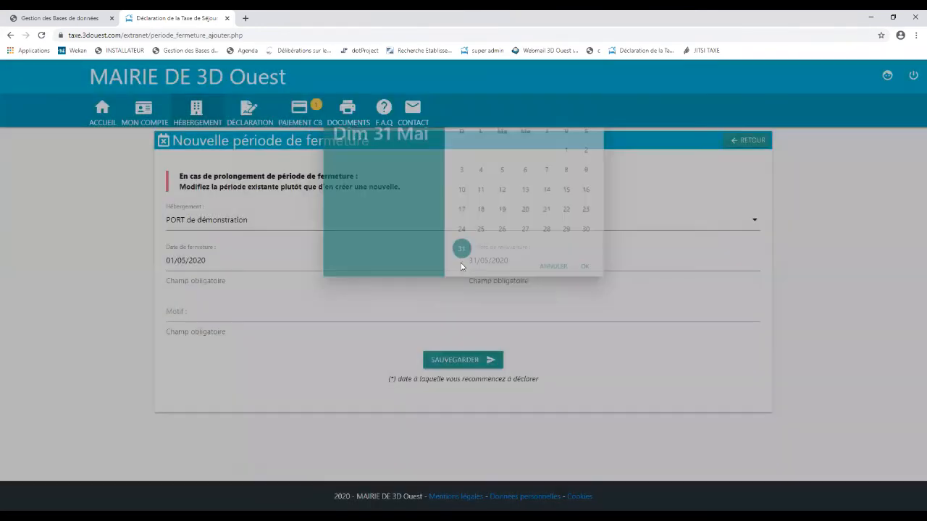
{"action": "left_click", "coordinate": [241, 313]}
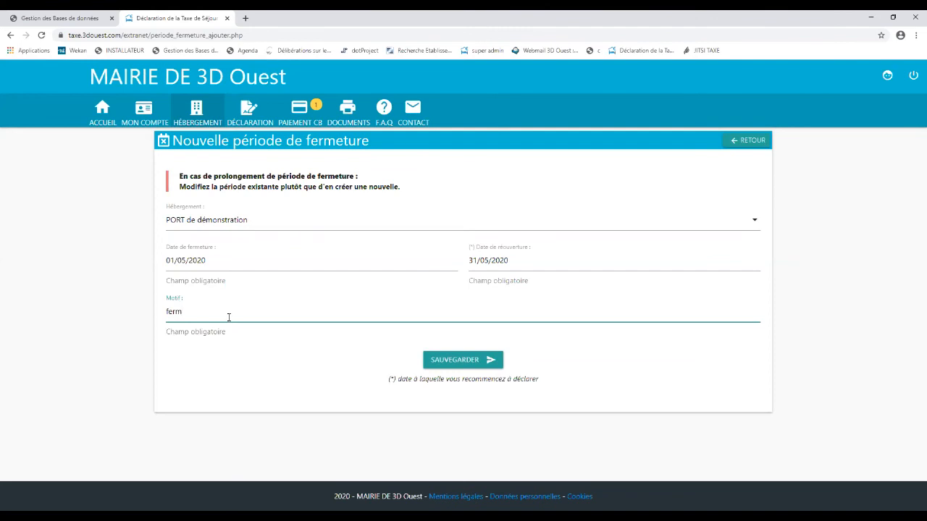
{"action": "left_click", "coordinate": [486, 366]}
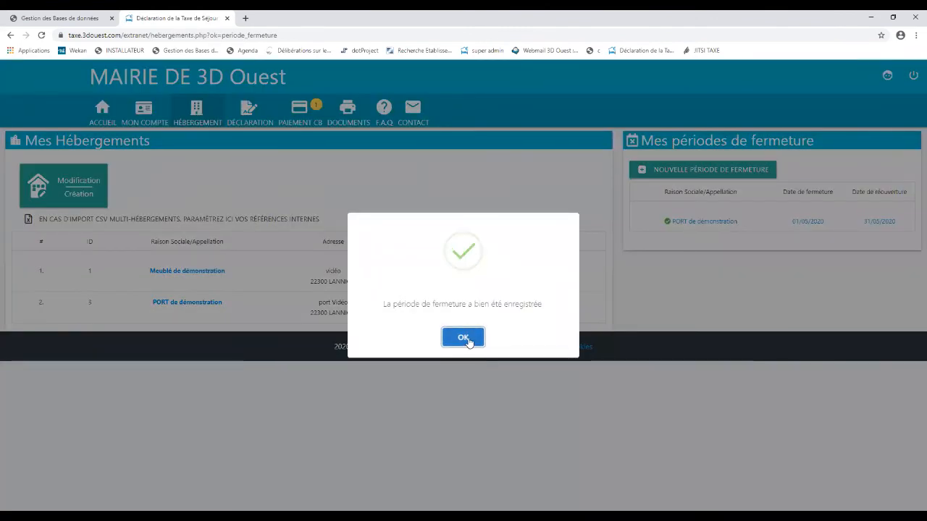
{"action": "left_click", "coordinate": [469, 339]}
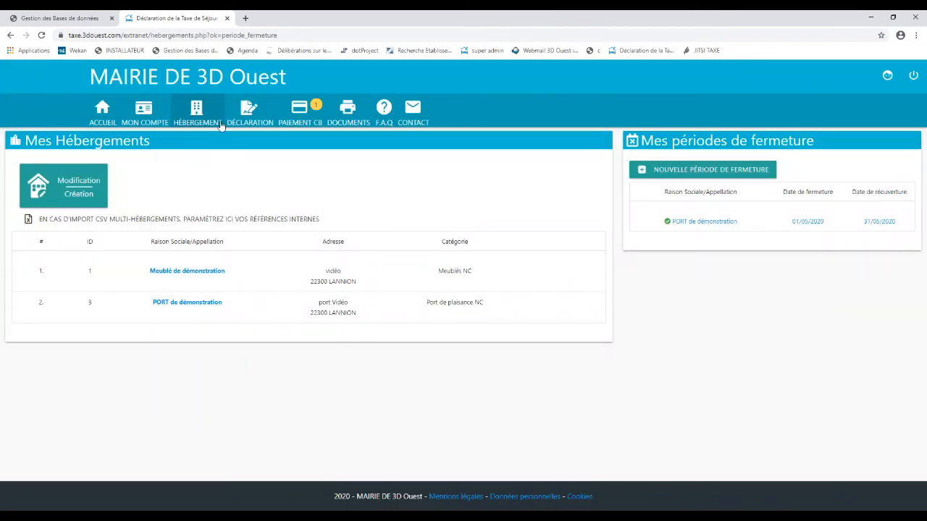
Step: Start the flat-rate declaration and confirm the collection period and account information
{"action": "left_click", "coordinate": [246, 116]}
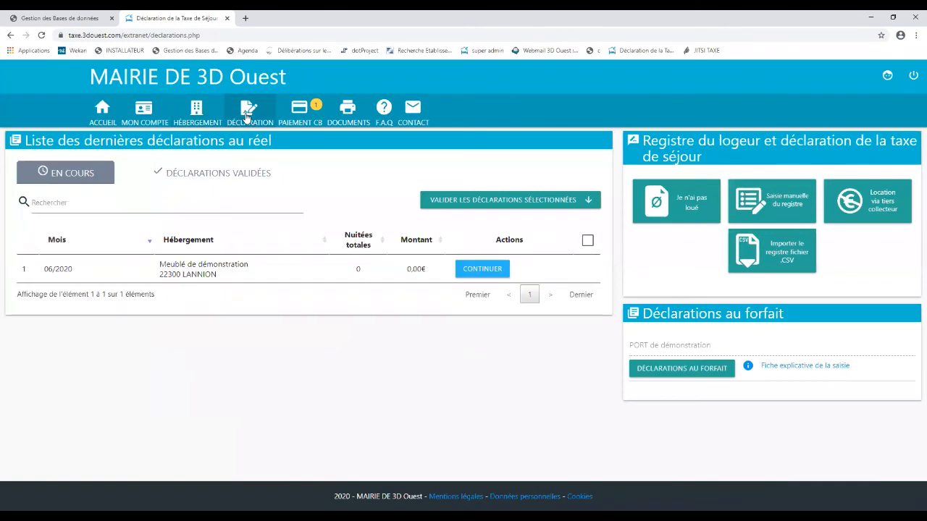
{"action": "left_click", "coordinate": [692, 373]}
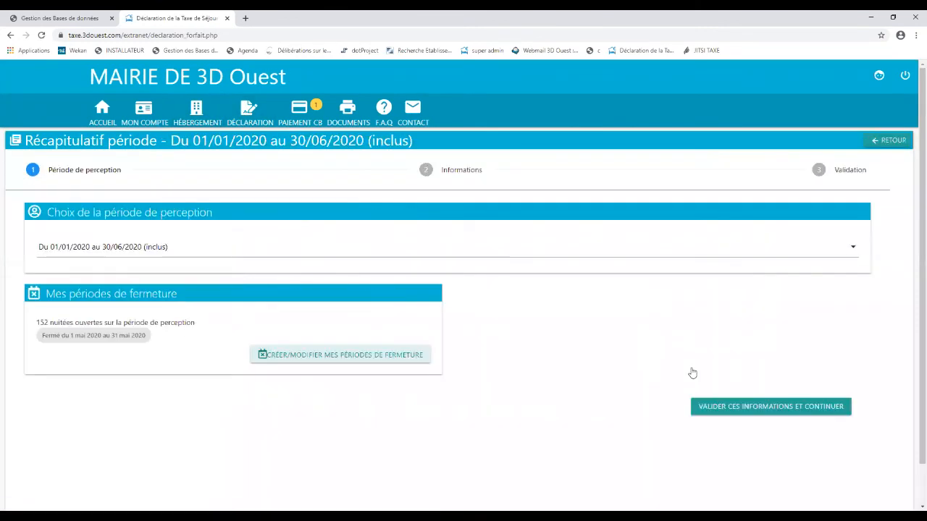
{"action": "left_click", "coordinate": [728, 408]}
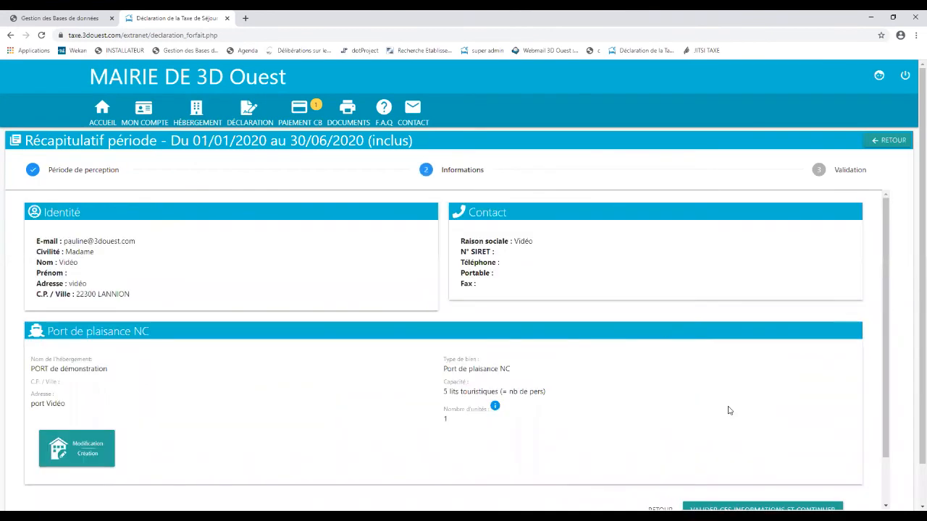
{"action": "scroll", "coordinate": [730, 411], "scroll_direction": "down", "scroll_amount": 1}
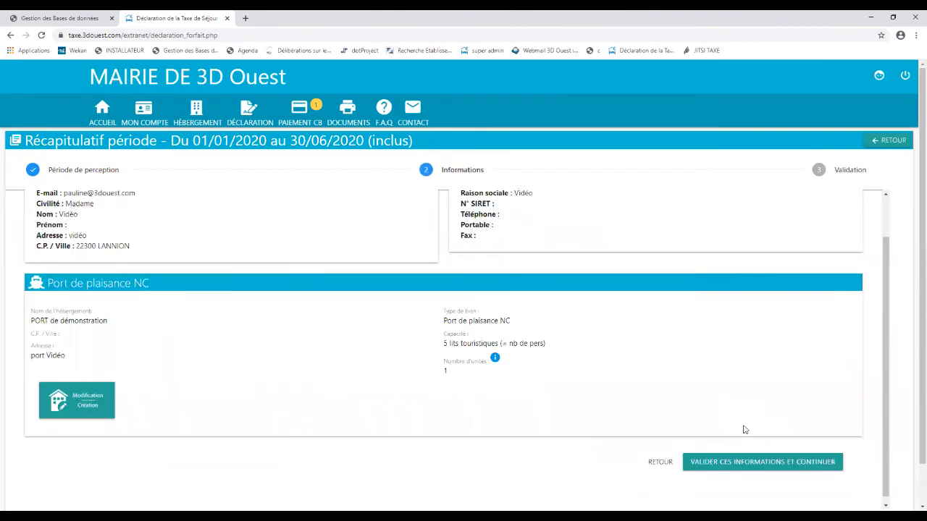
{"action": "left_click", "coordinate": [769, 464]}
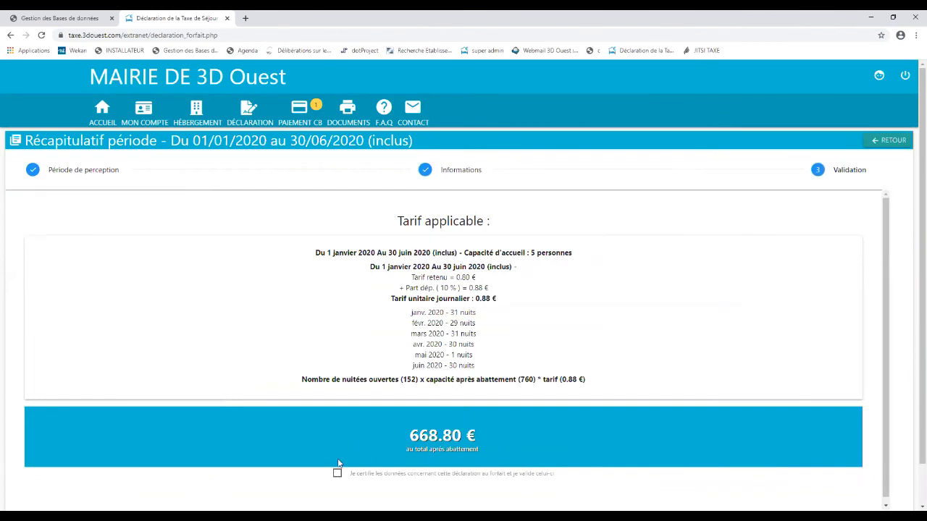
Step: Certify the data and submit the 668.80 € flat-rate declaration for January–June 2020
{"action": "left_click", "coordinate": [336, 473]}
{"action": "scroll", "coordinate": [383, 476], "scroll_direction": "down", "scroll_amount": 1}
{"action": "left_click", "coordinate": [431, 465]}
{"action": "left_click", "coordinate": [464, 333]}
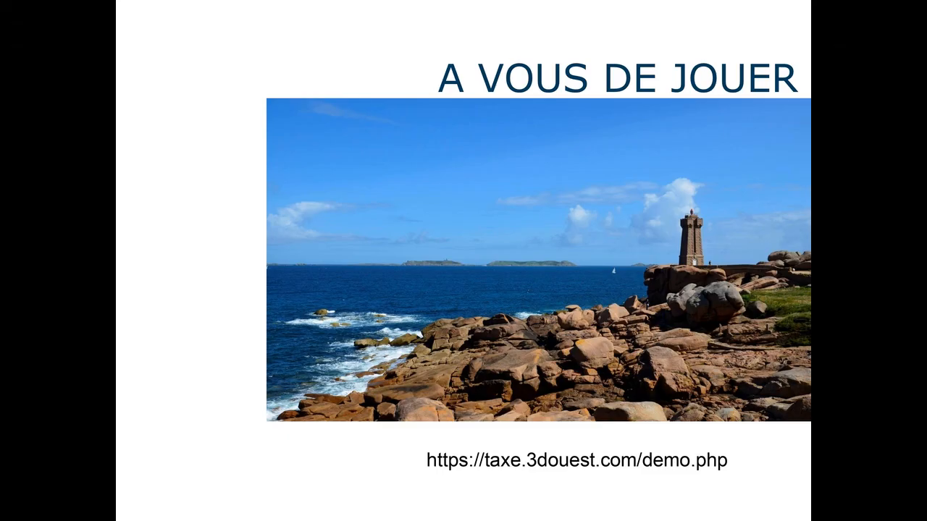